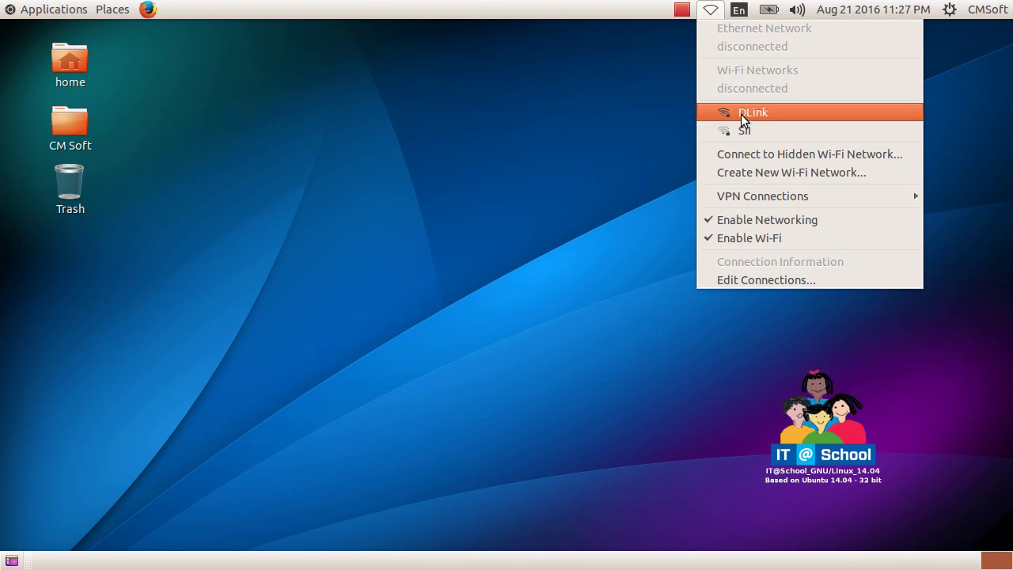
- Join the DLink Wi-Fi network by entering its Wi-Fi password and connecting
{"action": "left_click", "coordinate": [816, 111]}
{"action": "left_click_drag", "start_coordinate": [621, 205], "coordinate": [617, 138]}
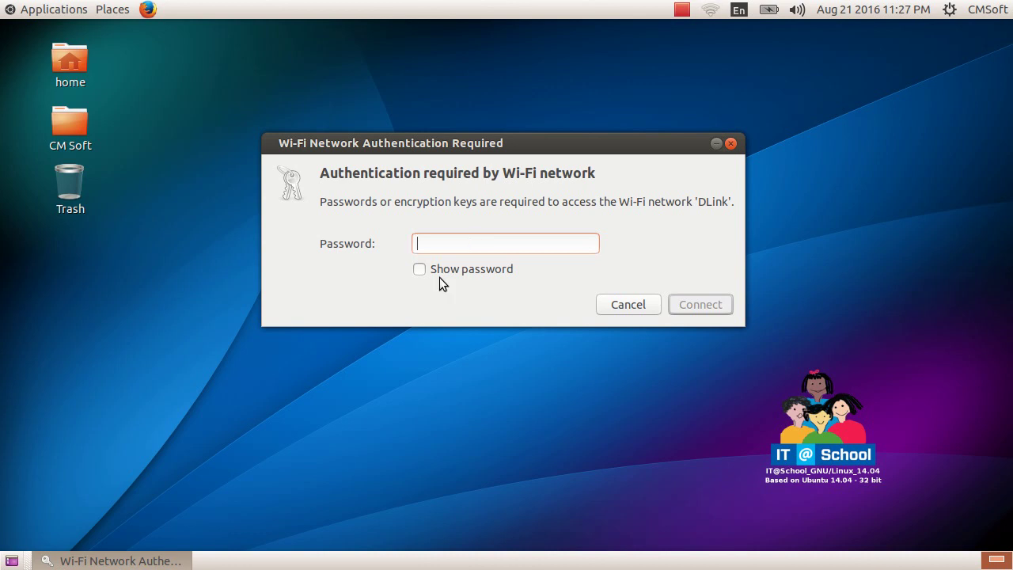
{"action": "type", "text": "123456789012"}
{"action": "left_click", "coordinate": [695, 309]}
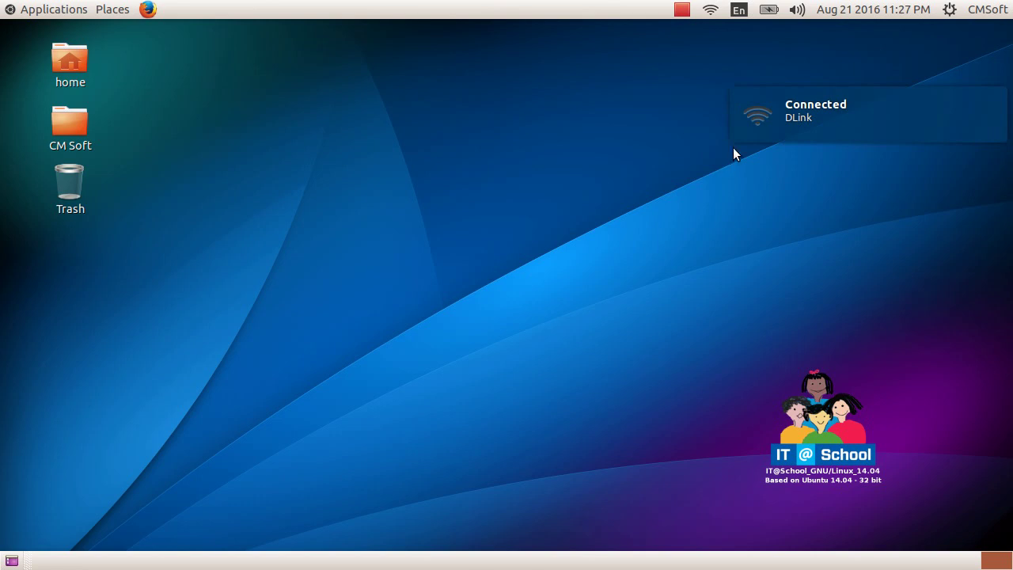
{"action": "left_click", "coordinate": [710, 11]}
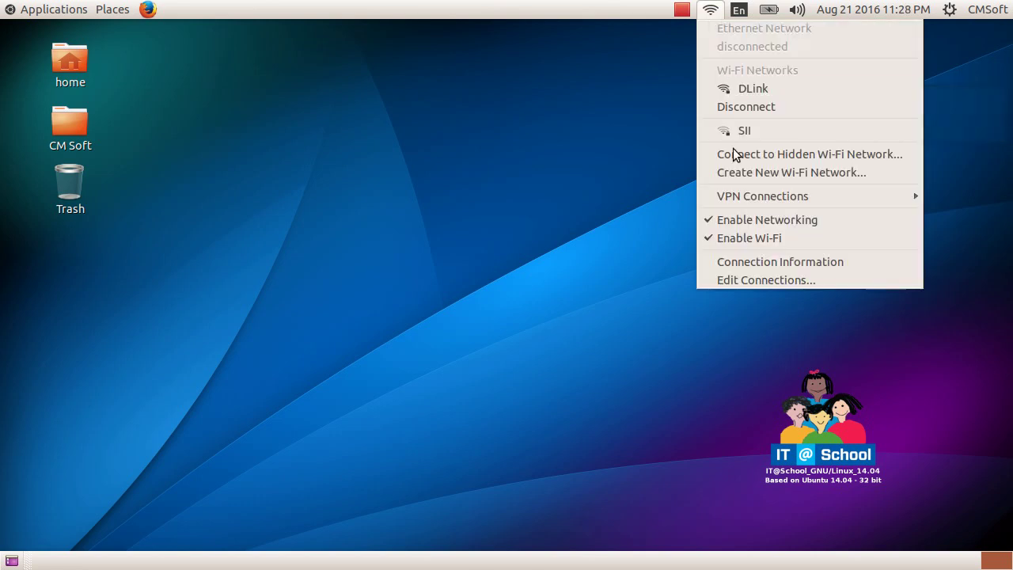
{"action": "left_click", "coordinate": [775, 262]}
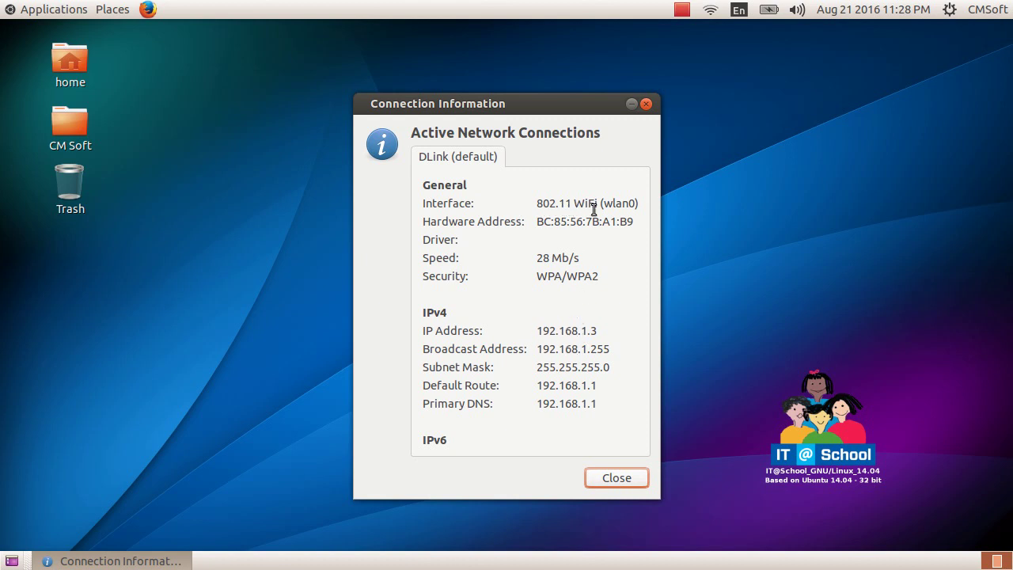
{"action": "left_click", "coordinate": [611, 478]}
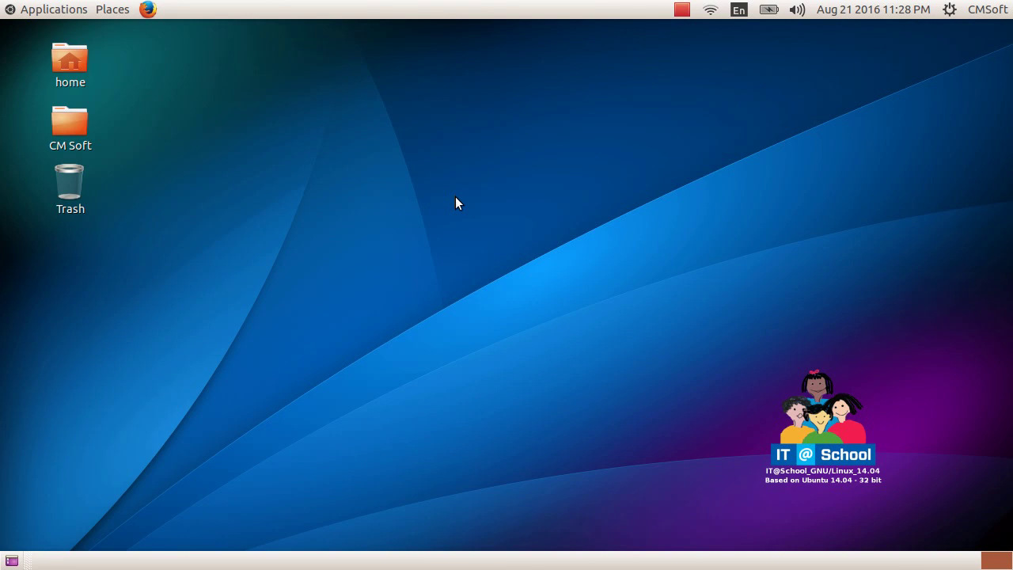
- From Places > Connect to Server, connect to the address ssh://192.168.1.10
{"action": "left_click", "coordinate": [120, 11]}
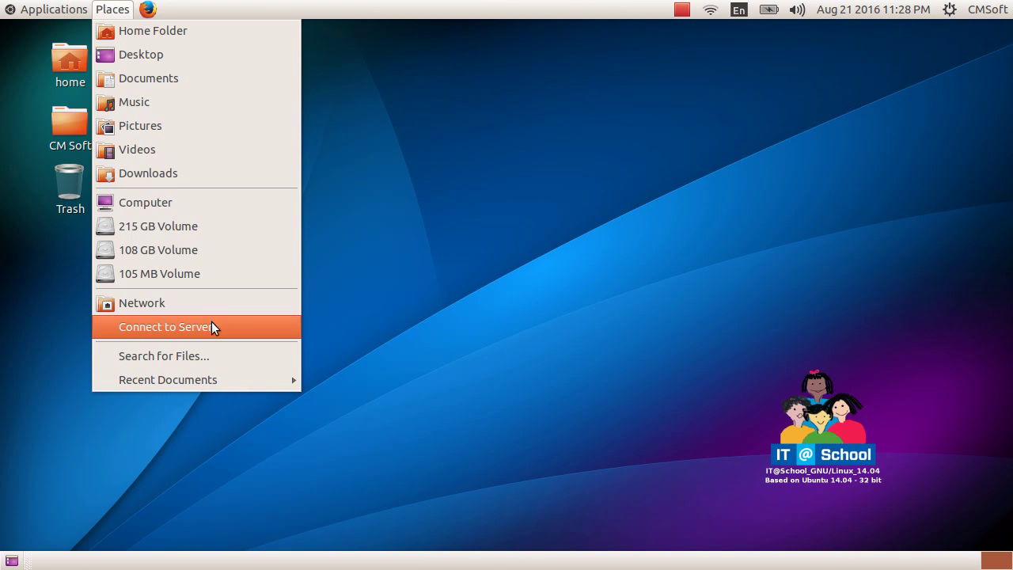
{"action": "left_click", "coordinate": [211, 326]}
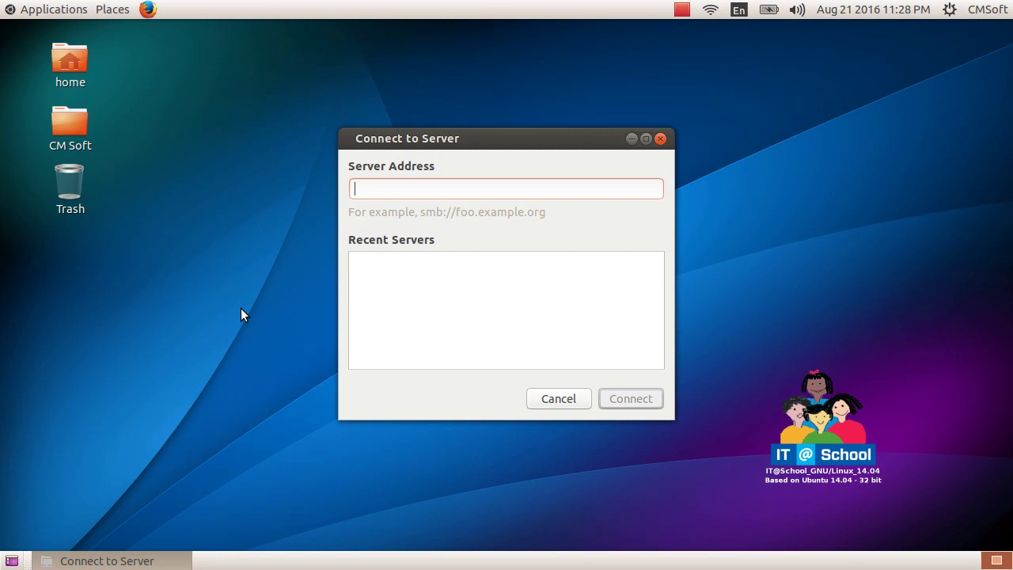
{"action": "type", "text": "ssh://"}
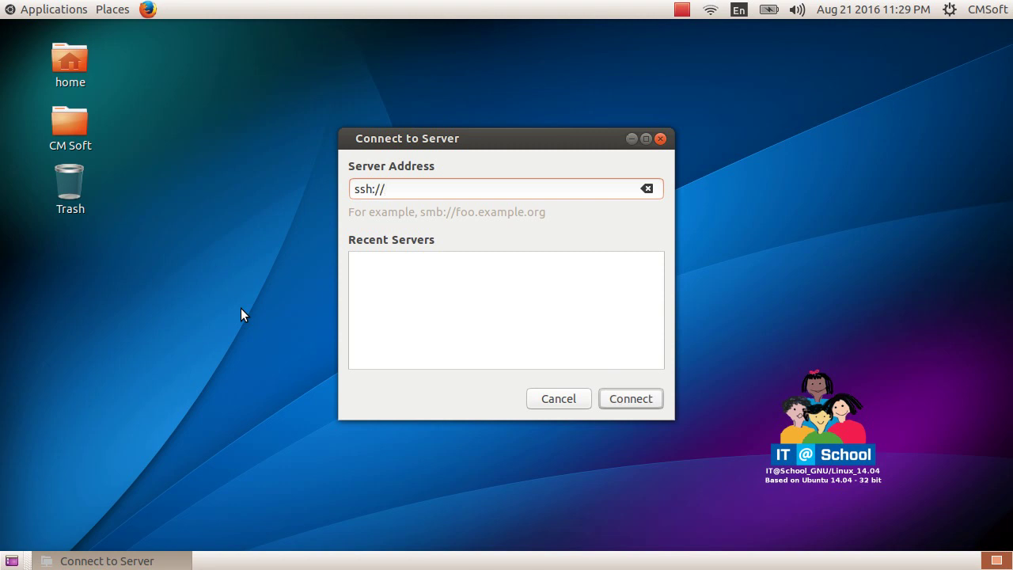
{"action": "type", "text": "192.168.1.10"}
{"action": "left_click", "coordinate": [626, 398]}
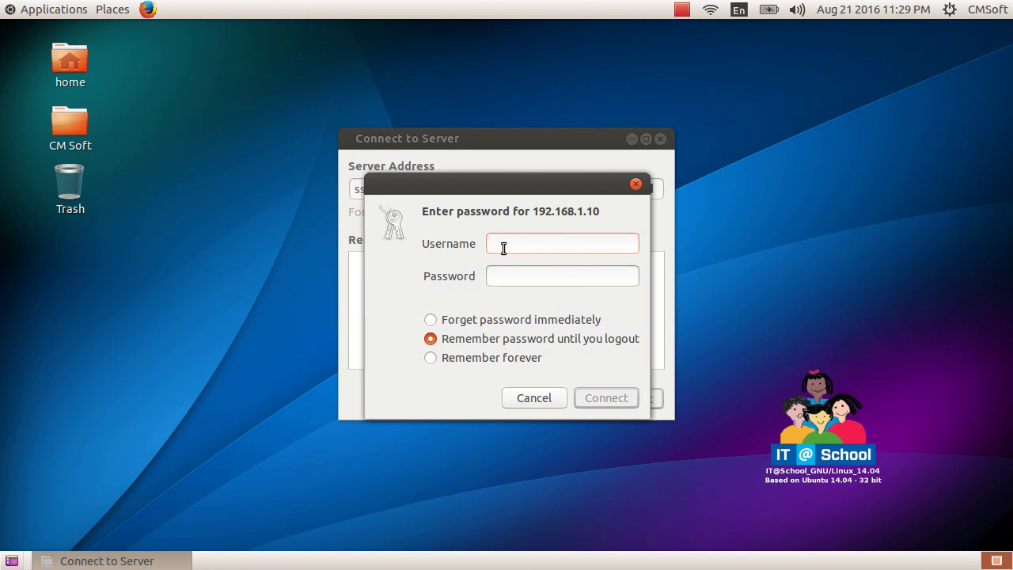
- Sign in to 192.168.1.10 with the server account's username and password
{"action": "type", "text": "mt"}
{"action": "left_click", "coordinate": [544, 274]}
{"action": "type", "text": "******"}
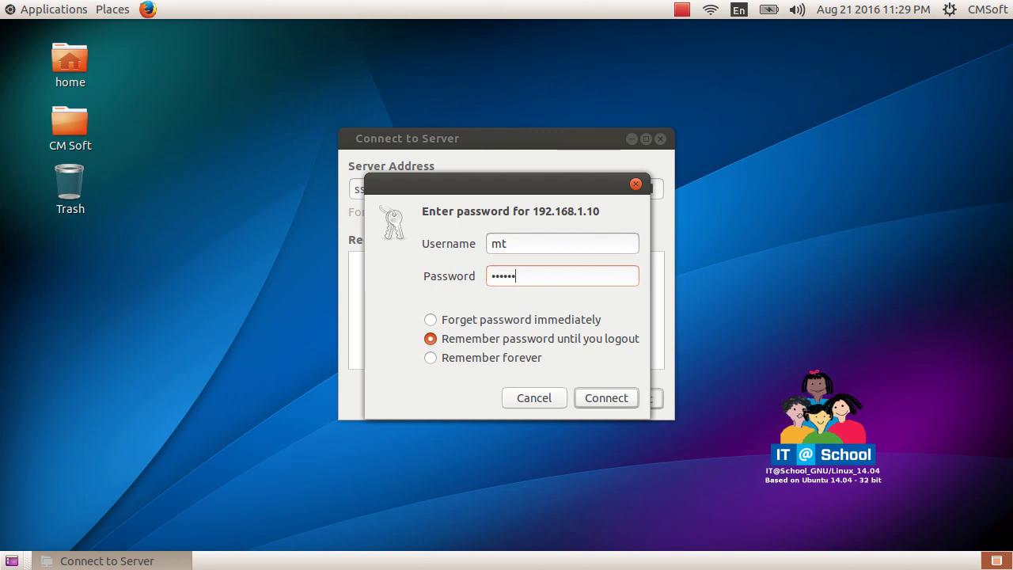
{"action": "left_click", "coordinate": [621, 395]}
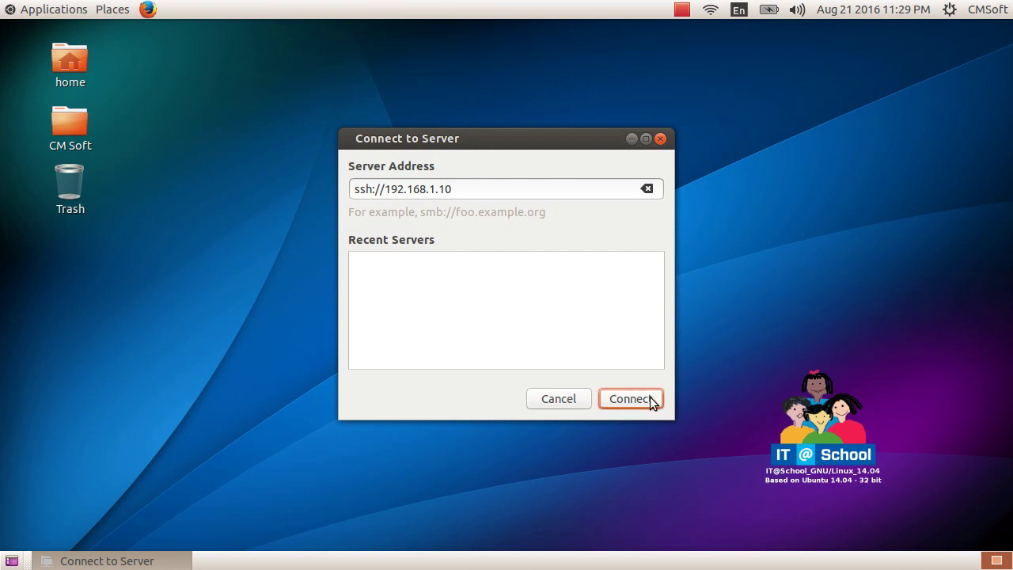
{"action": "left_click_drag", "start_coordinate": [583, 140], "coordinate": [567, 110]}
- Browse the server's files into home, the user's folder, then Desktop
{"action": "left_click", "coordinate": [616, 365]}
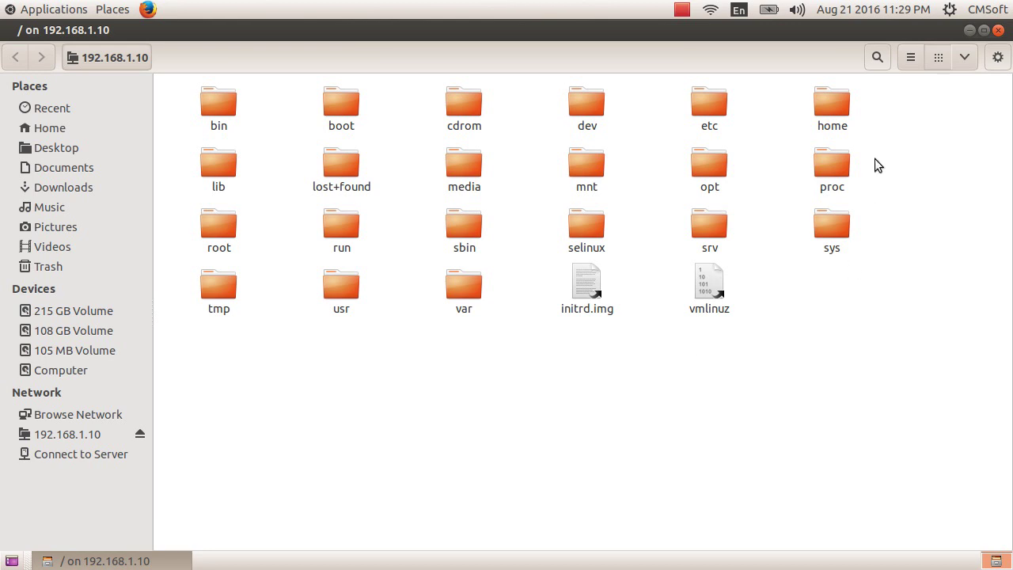
{"action": "double_click", "coordinate": [831, 107]}
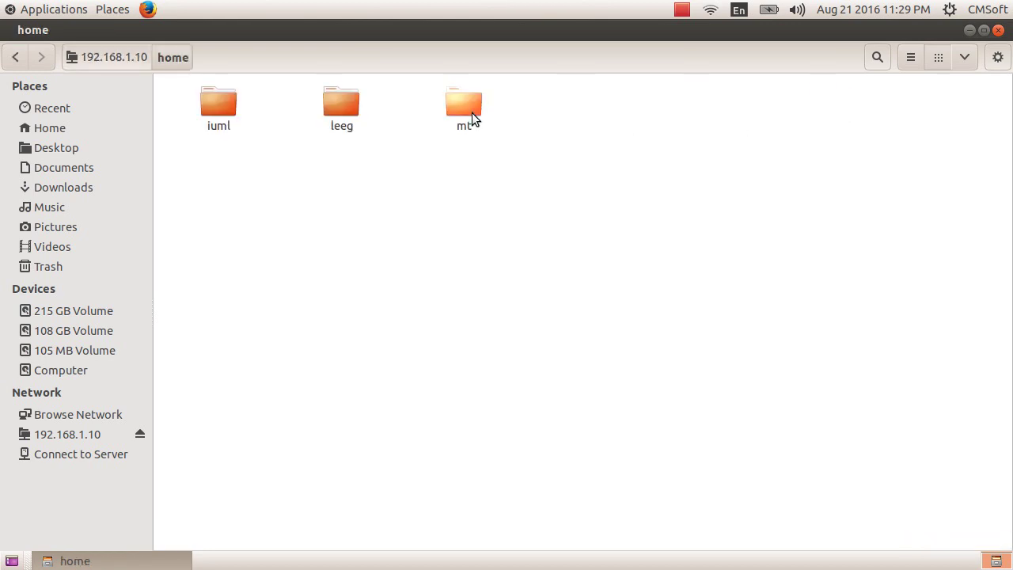
{"action": "double_click", "coordinate": [472, 117]}
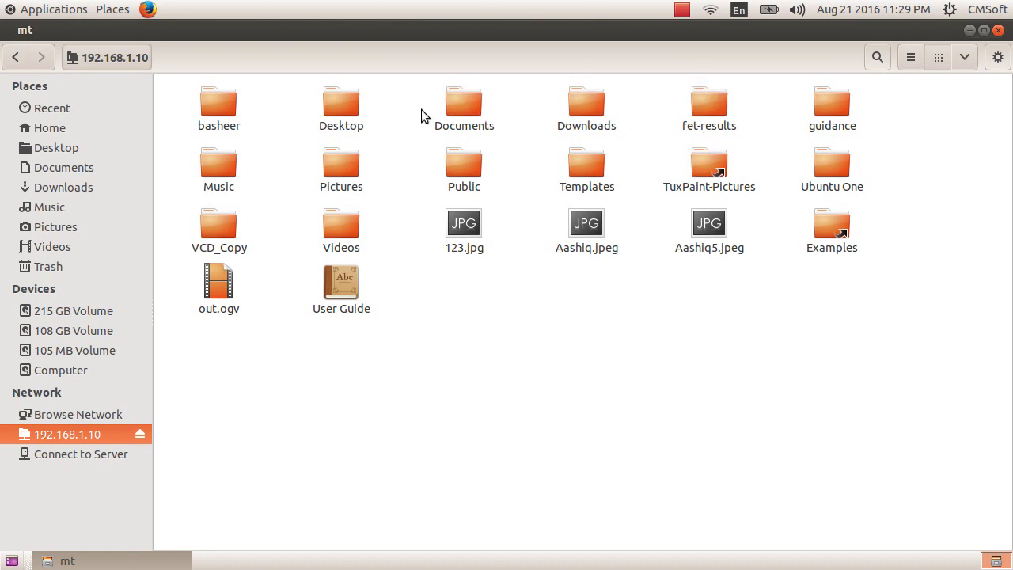
{"action": "double_click", "coordinate": [343, 112]}
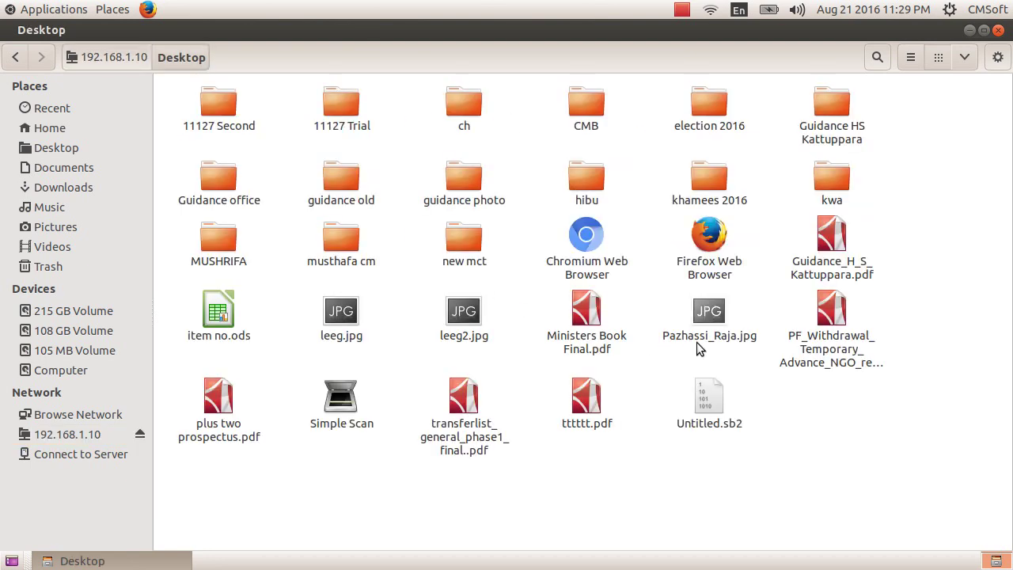
- Copy Pazhassi_Raja.jpg and minimize the file manager to reveal the desktop
{"action": "left_click", "coordinate": [717, 324]}
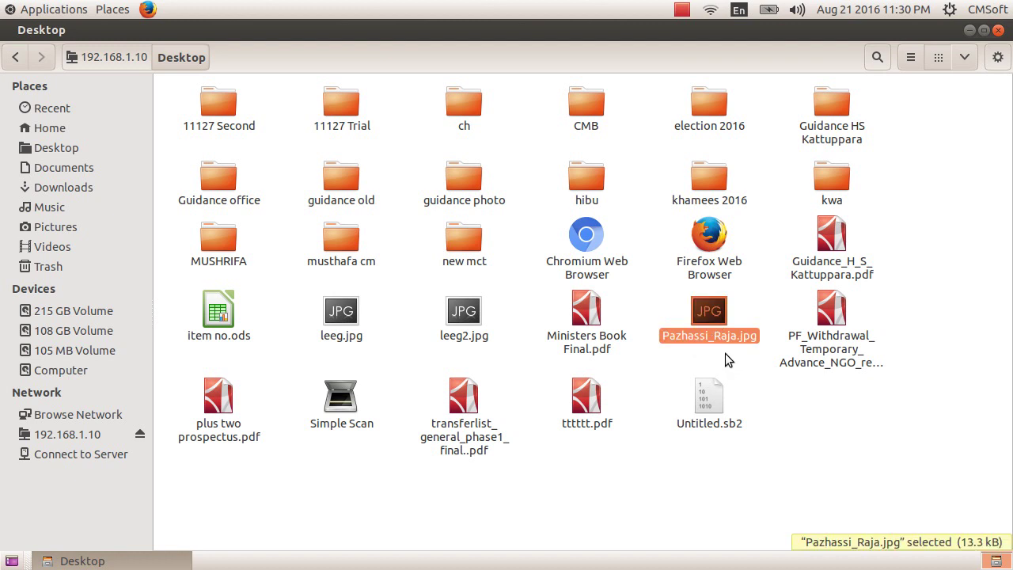
{"action": "right_click", "coordinate": [710, 314]}
{"action": "left_click", "coordinate": [776, 115]}
{"action": "left_click", "coordinate": [969, 30]}
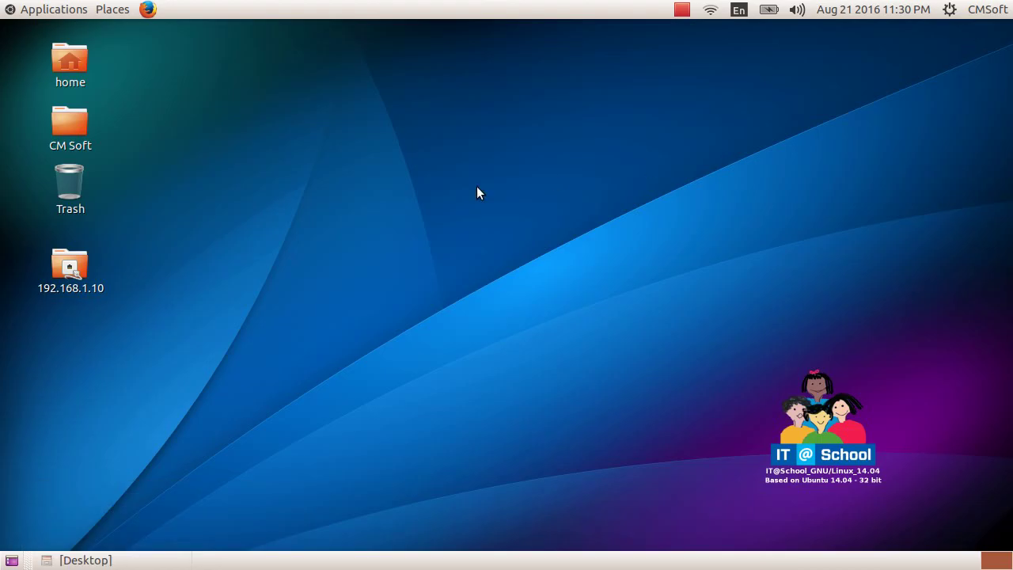
- Paste the copied Pazhassi_Raja.jpg onto the desktop
{"action": "right_click", "coordinate": [376, 177]}
{"action": "left_click", "coordinate": [429, 250]}
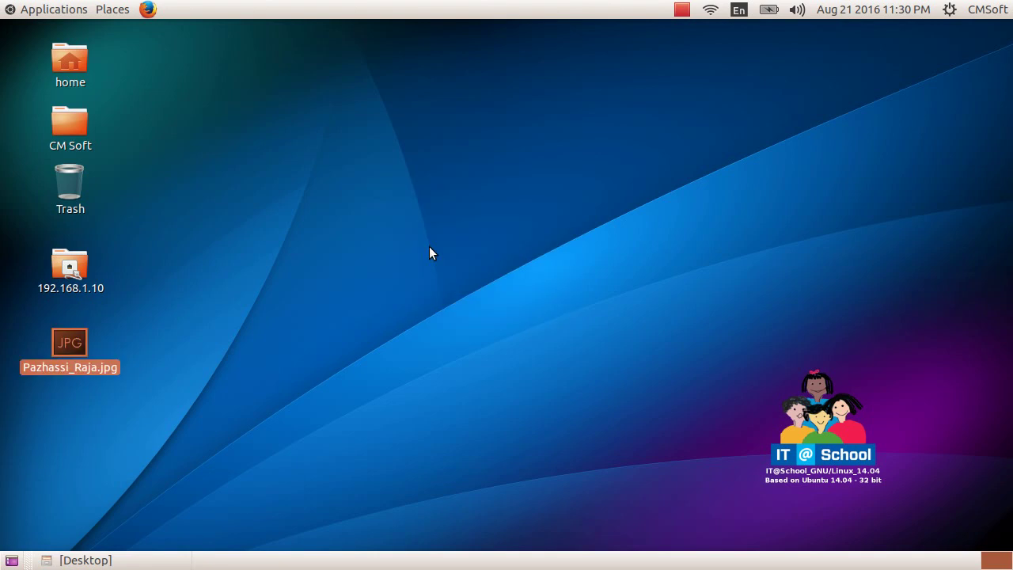
{"action": "left_click", "coordinate": [430, 253]}
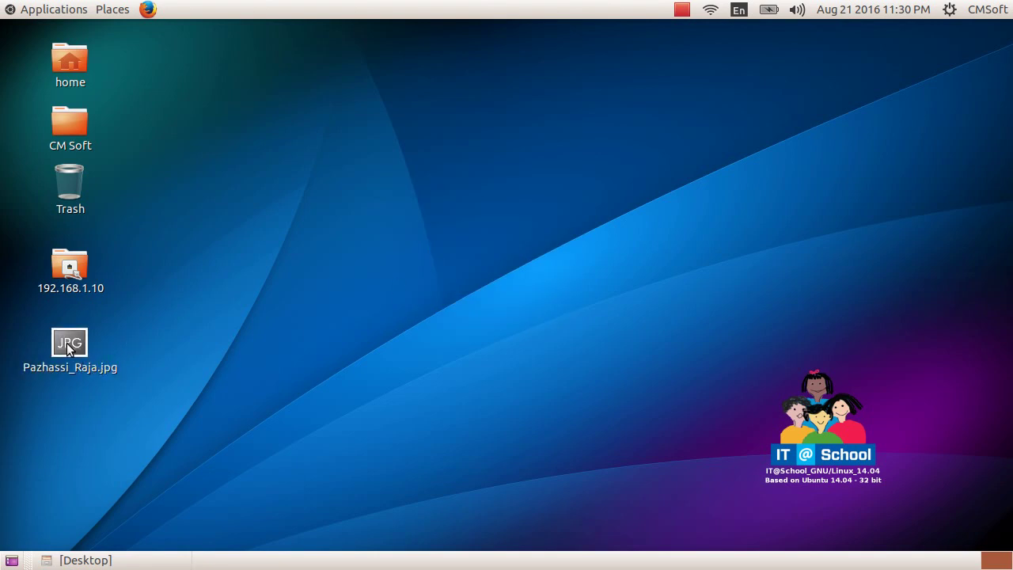
- Open the pasted Pazhassi_Raja.jpg with gThumb
{"action": "right_click", "coordinate": [70, 348]}
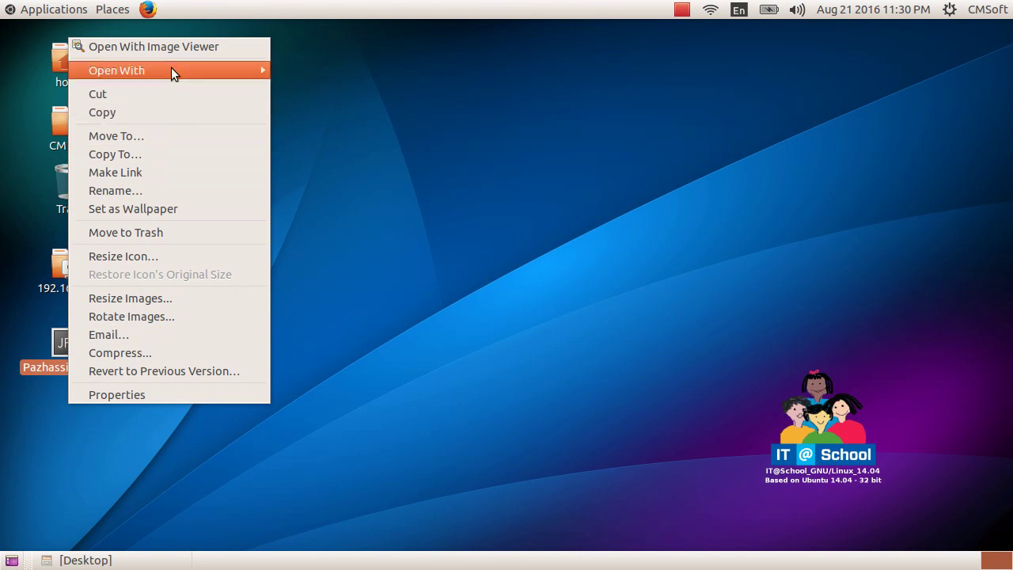
{"action": "mouse_move", "coordinate": [217, 68]}
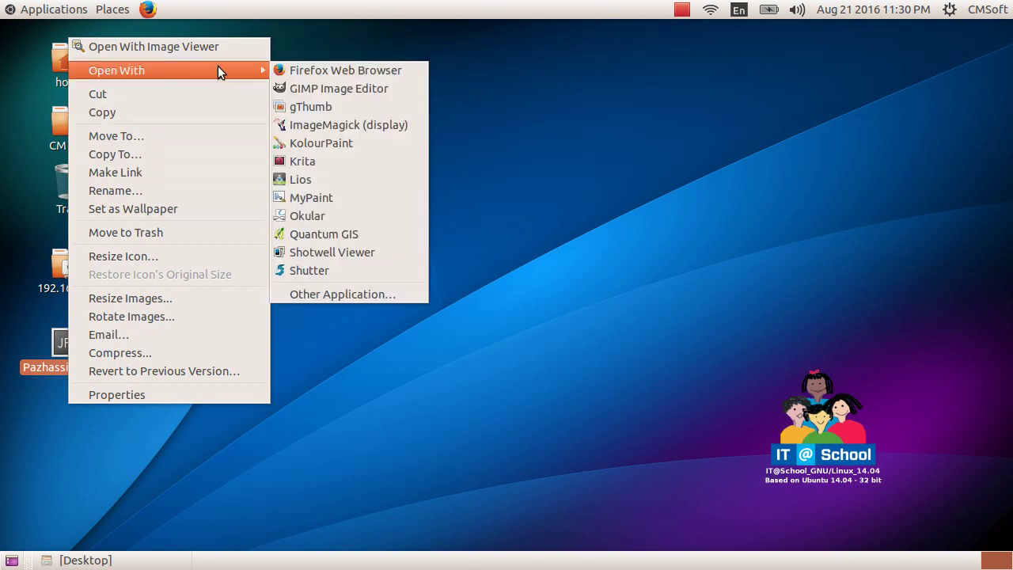
{"action": "left_click", "coordinate": [370, 108]}
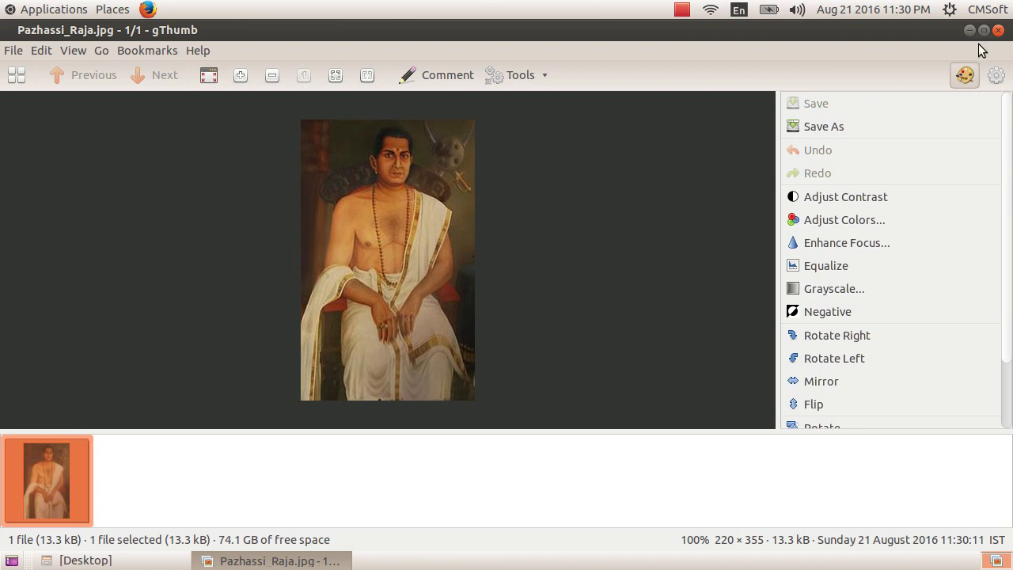
- Close the gThumb window showing Pazhassi_Raja.jpg
{"action": "left_click", "coordinate": [999, 31]}
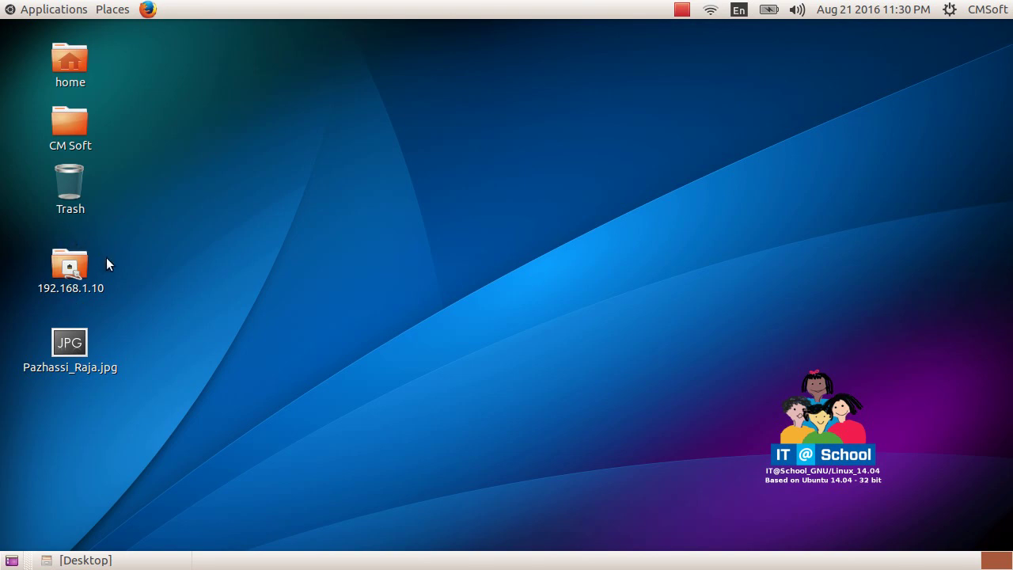
{"action": "double_click", "coordinate": [68, 270]}
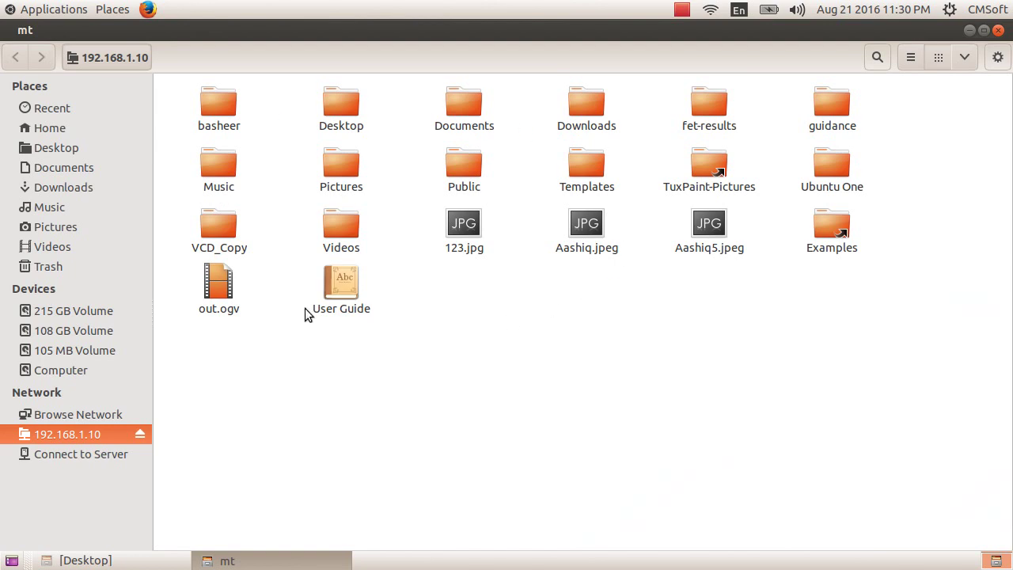
{"action": "left_click", "coordinate": [998, 30]}
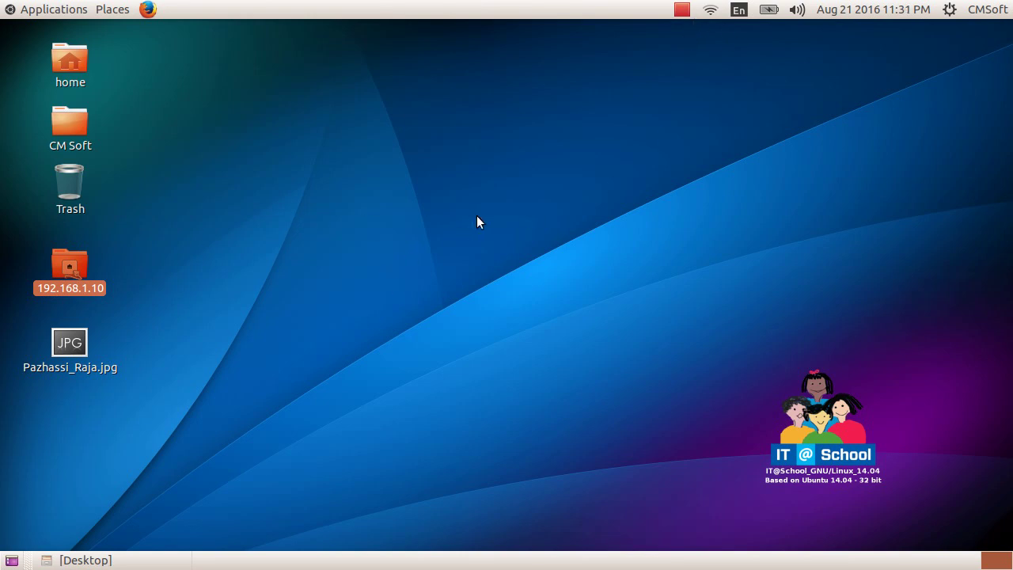
{"action": "left_click", "coordinate": [682, 11]}
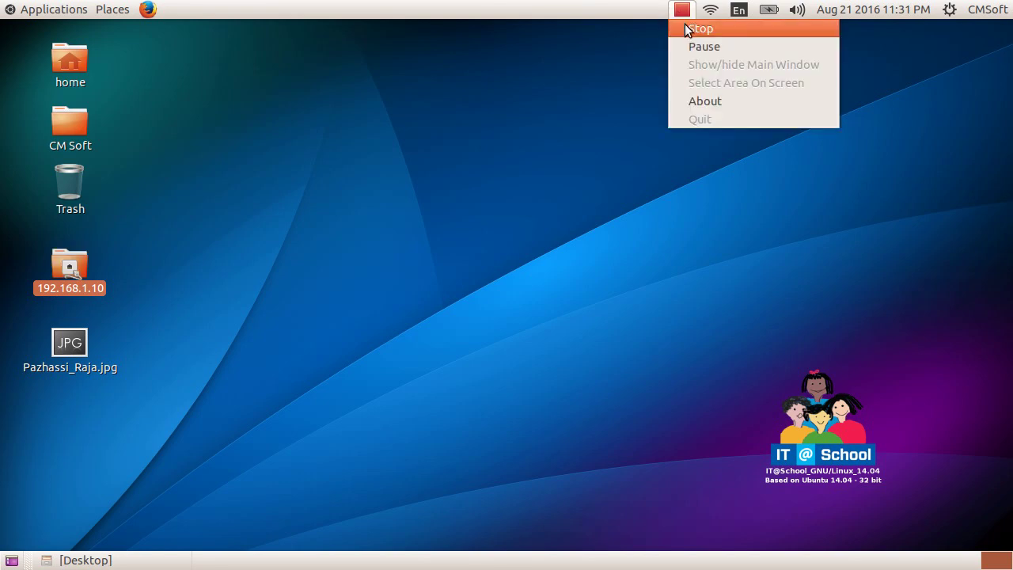